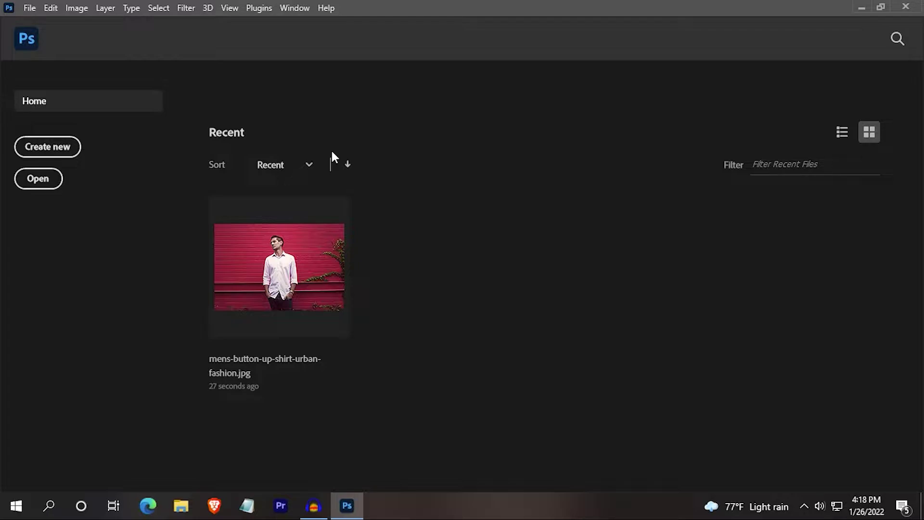
Open mens-button-up-shirt-urban-fashion.jpg from the Home screen
click(49, 189)
click(404, 212)
click(356, 303)
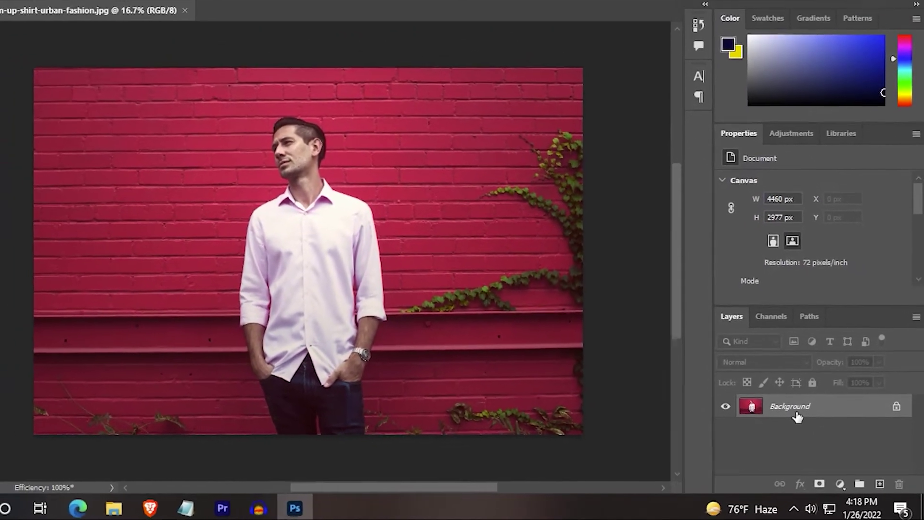
Unlock Background as Layer 0, apply Remove Background, and drag the cut-out with the Move tool
double_click(797, 415)
click(572, 142)
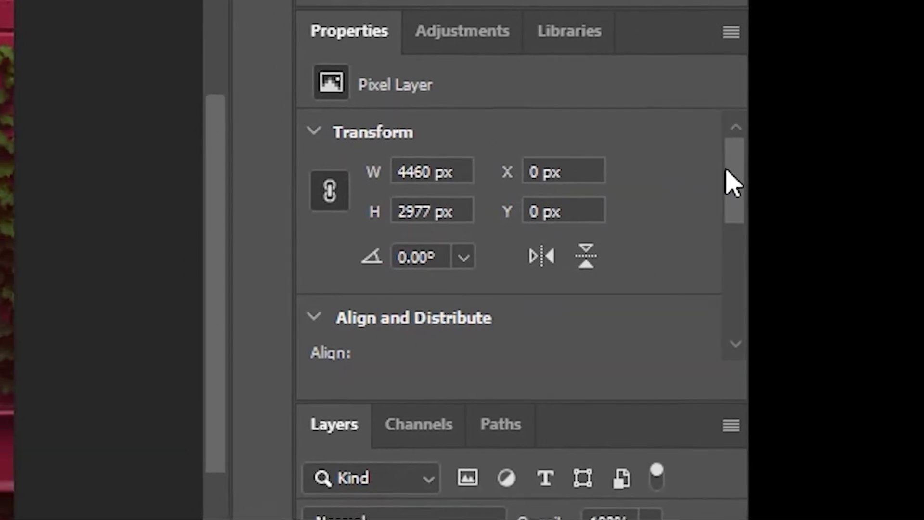
drag(759, 196, 790, 269)
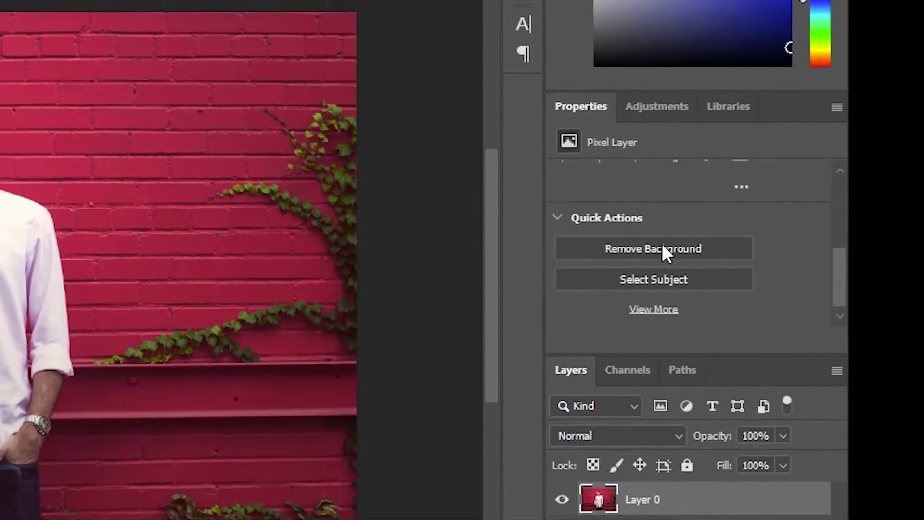
click(663, 249)
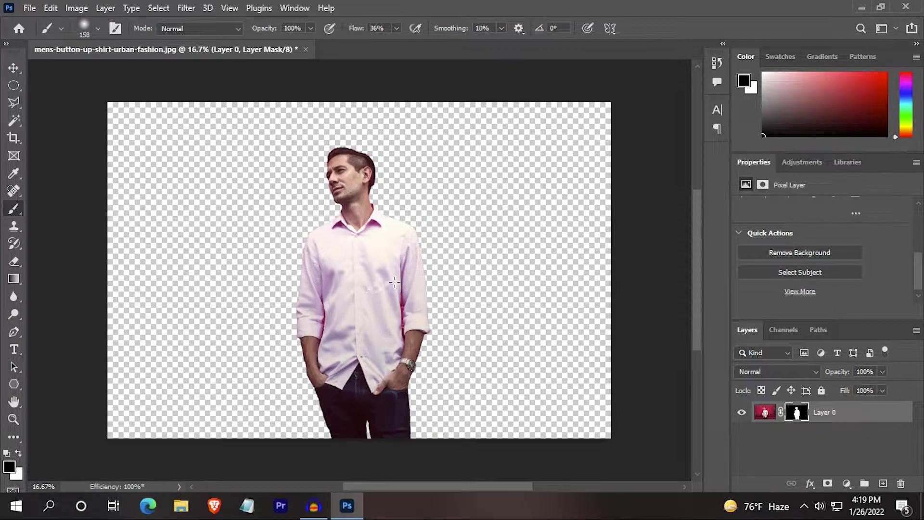
click(13, 69)
mouse_move(319, 208)
mouse_down()
mouse_move(367, 333)
mouse_move(243, 260)
mouse_move(334, 289)
mouse_move(255, 237)
mouse_move(270, 252)
mouse_up()
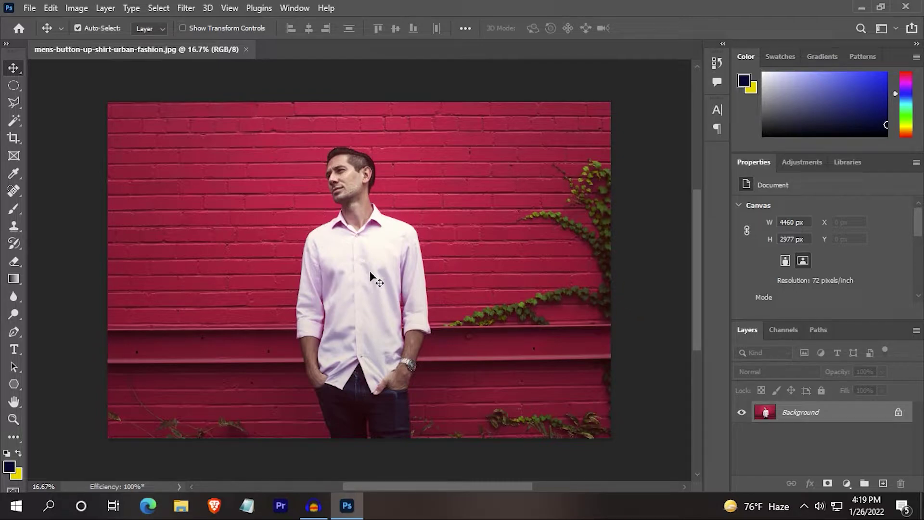
Zoom in on the original brick-wall photo and pick the lasso tool group
scroll(371, 275, up, 2)
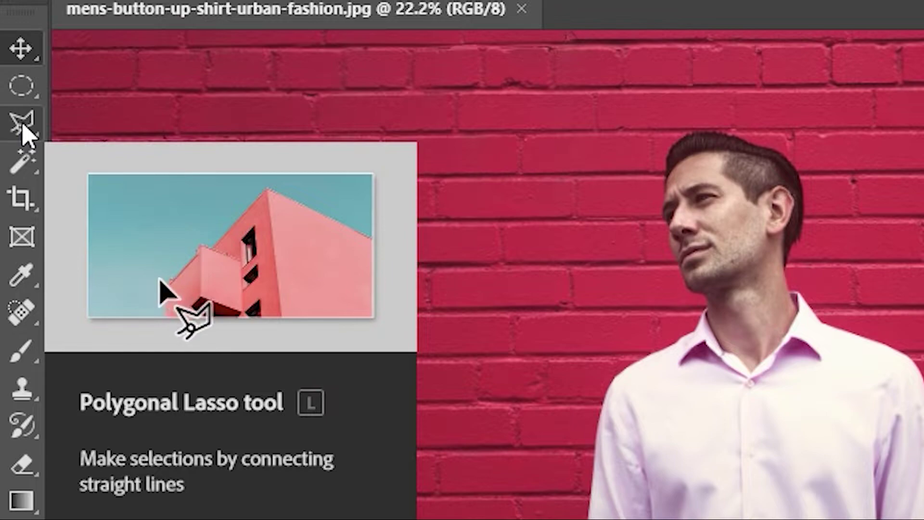
click(15, 106)
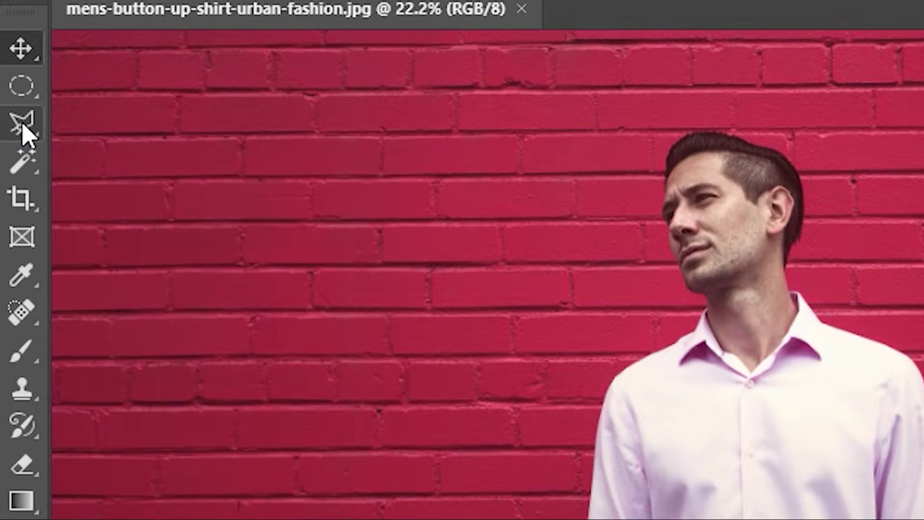
Select the Polygonal Lasso Tool and zoom in on the man
click(33, 128)
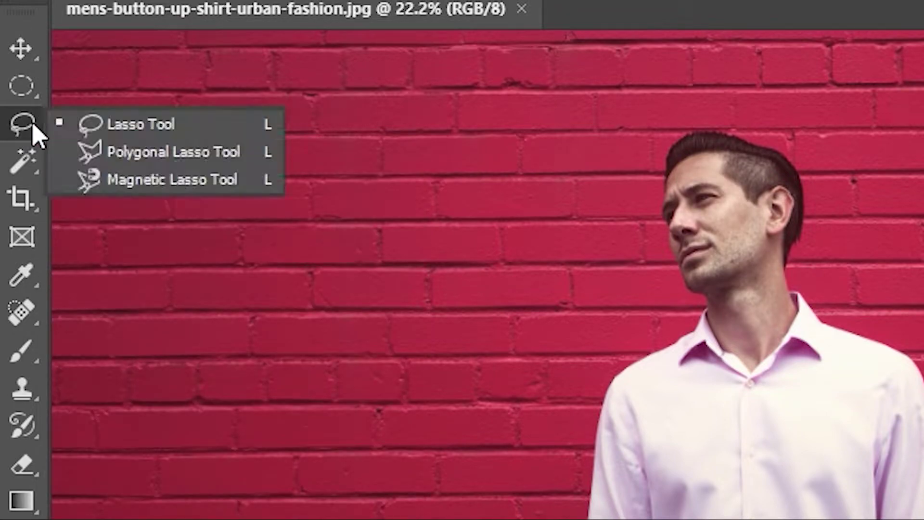
click(127, 153)
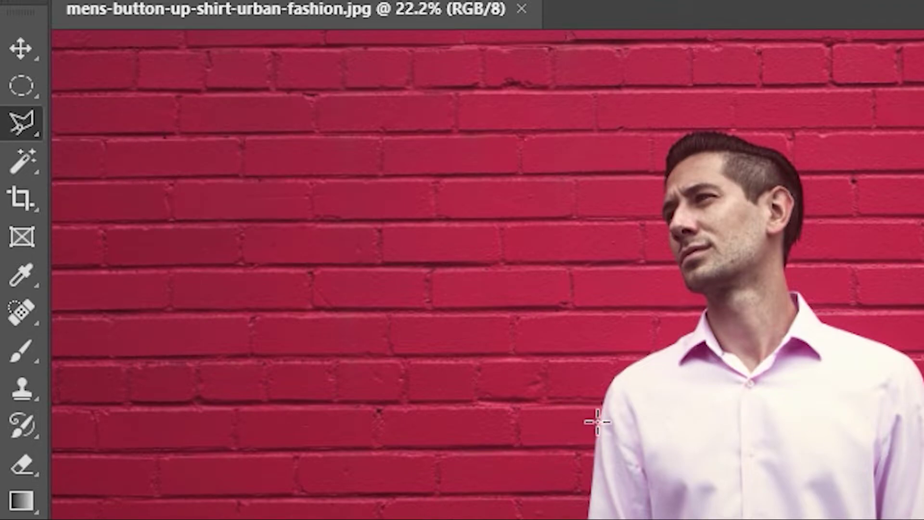
scroll(588, 407, up, 2)
scroll(702, 349, up, 2)
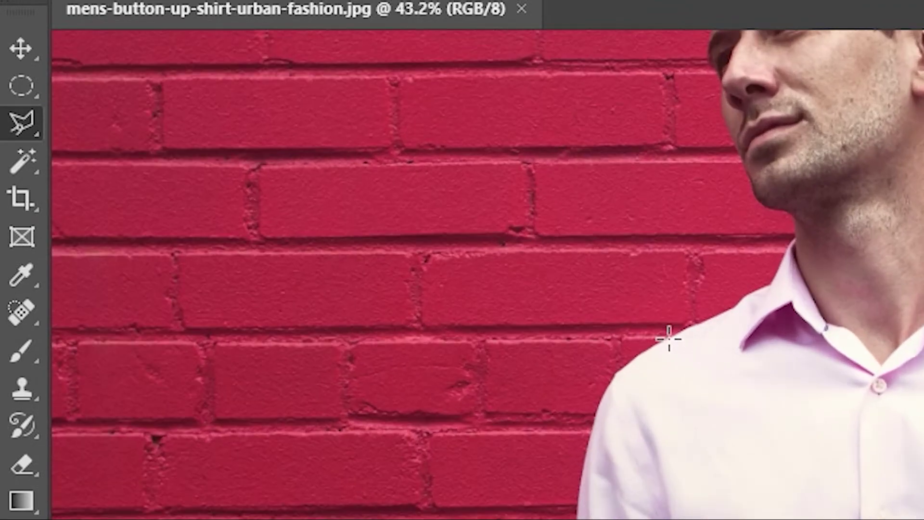
scroll(669, 335, up, 2)
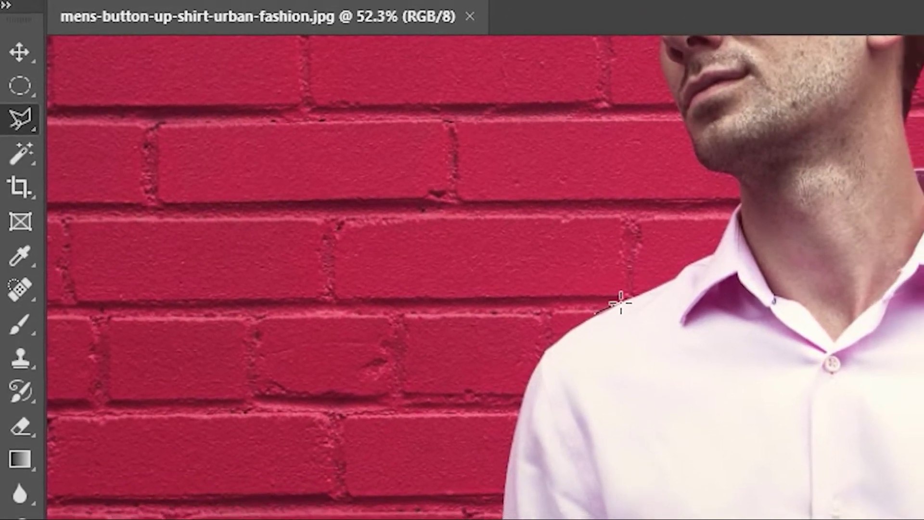
Place lasso points from the shoulder edge up to the collar, zooming toward the neck
click(621, 303)
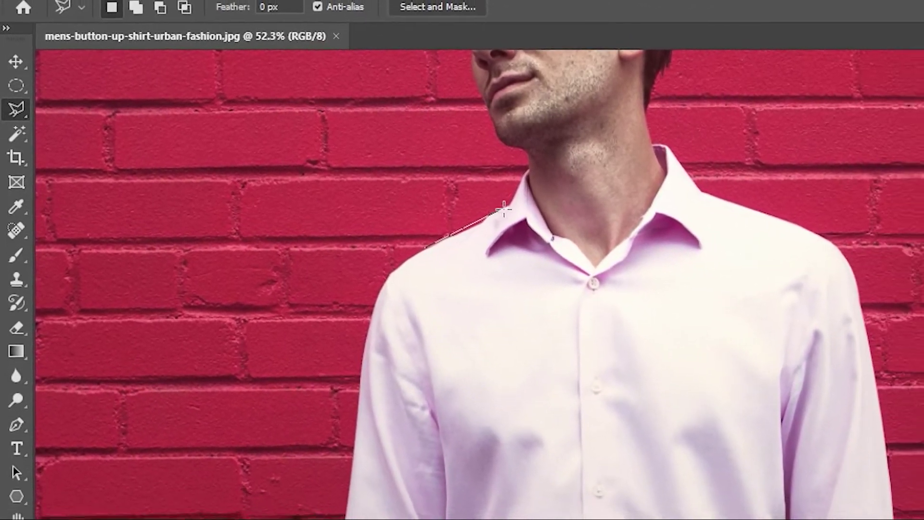
click(503, 209)
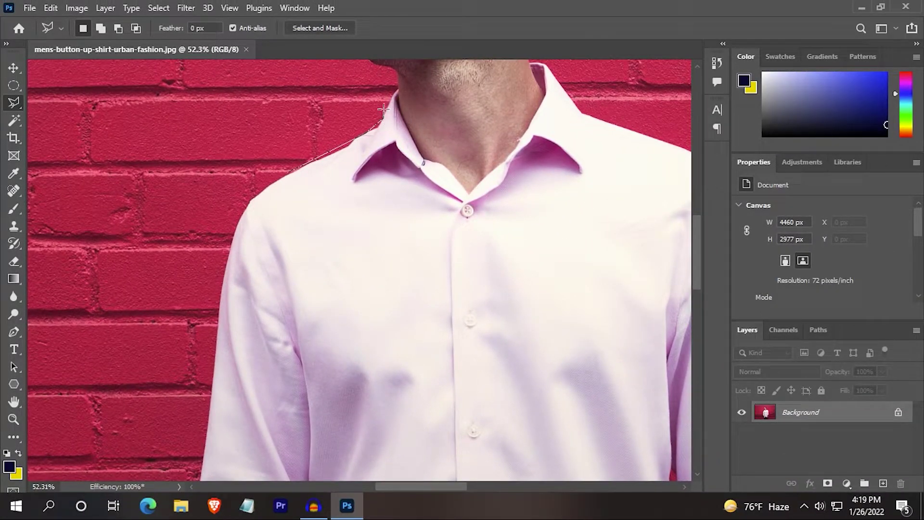
scroll(395, 216, up, 8)
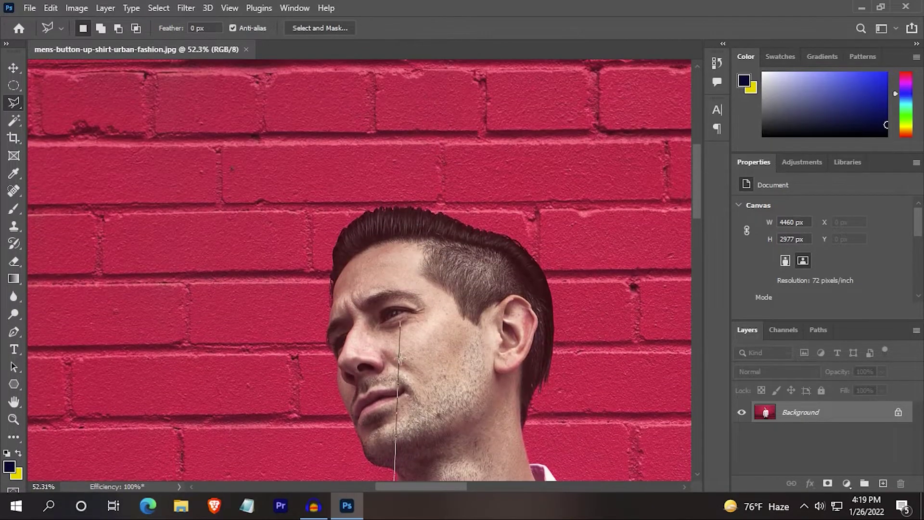
scroll(425, 316, down, 5)
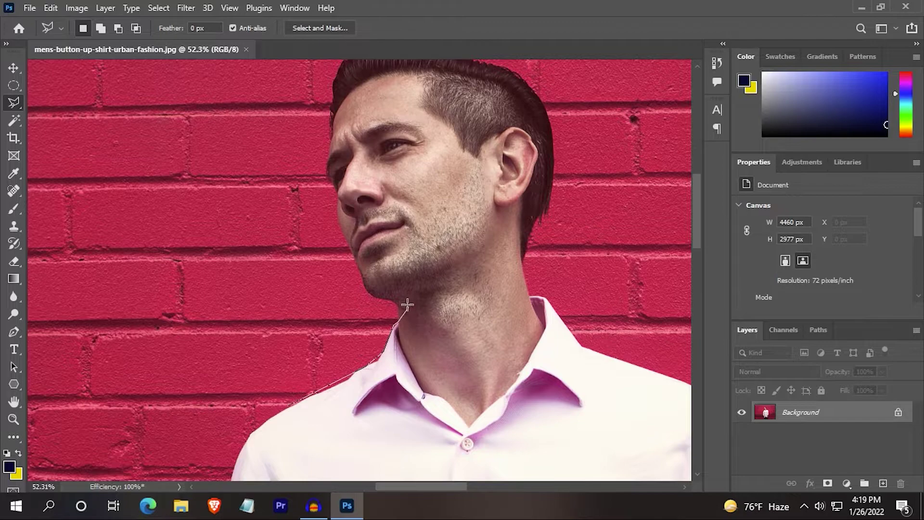
alt+scroll(408, 303, up, 1)
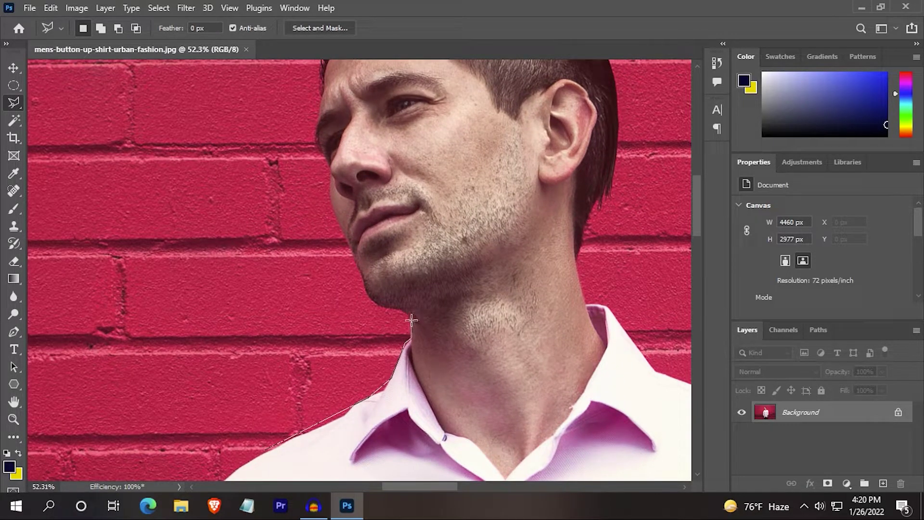
alt+scroll(412, 317, up, 1)
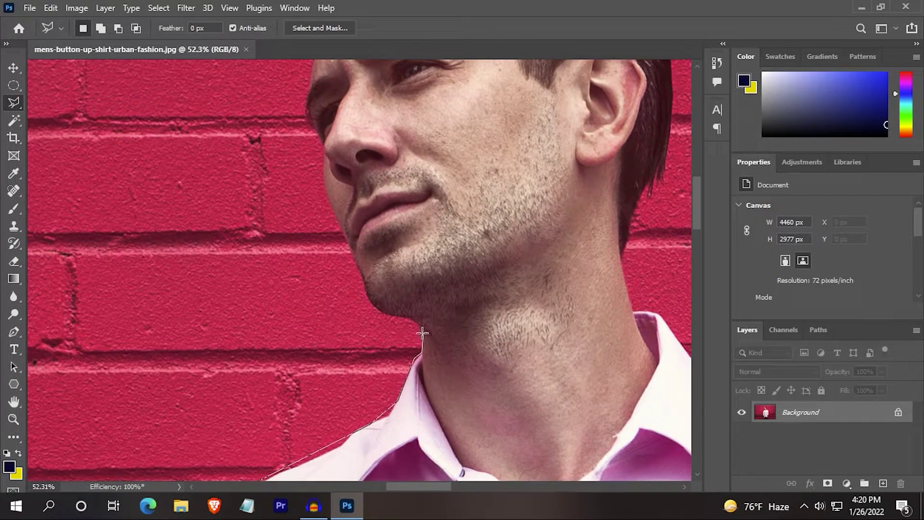
alt+scroll(421, 329, up, 1)
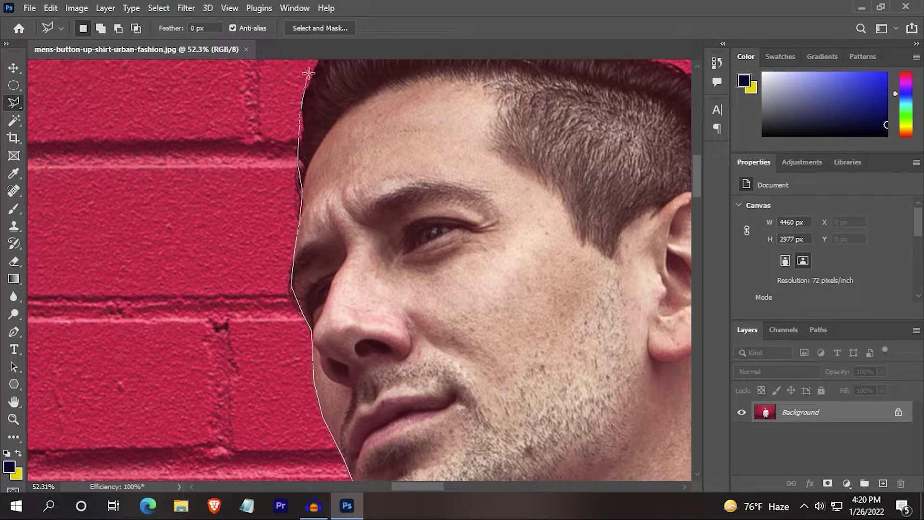
Add lasso points around the top of the hair, the hairline and the ear
drag(309, 74, 306, 217)
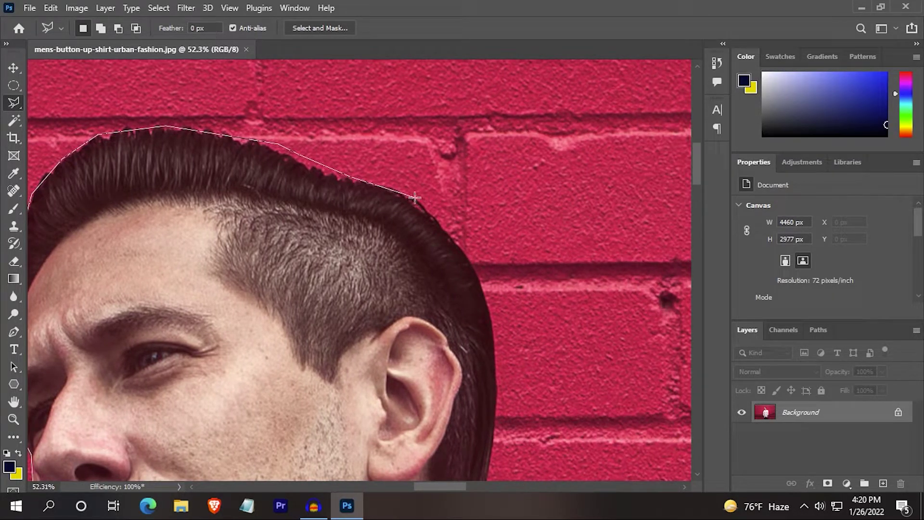
scroll(489, 279, down, 5)
click(490, 137)
click(463, 182)
click(441, 235)
Continue the outline down the neck and collar and close it into a selection
click(442, 332)
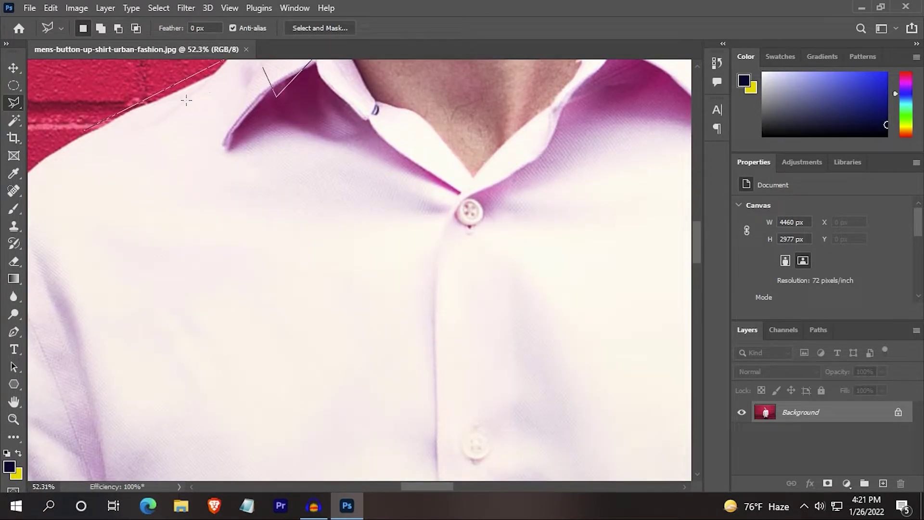
click(275, 97)
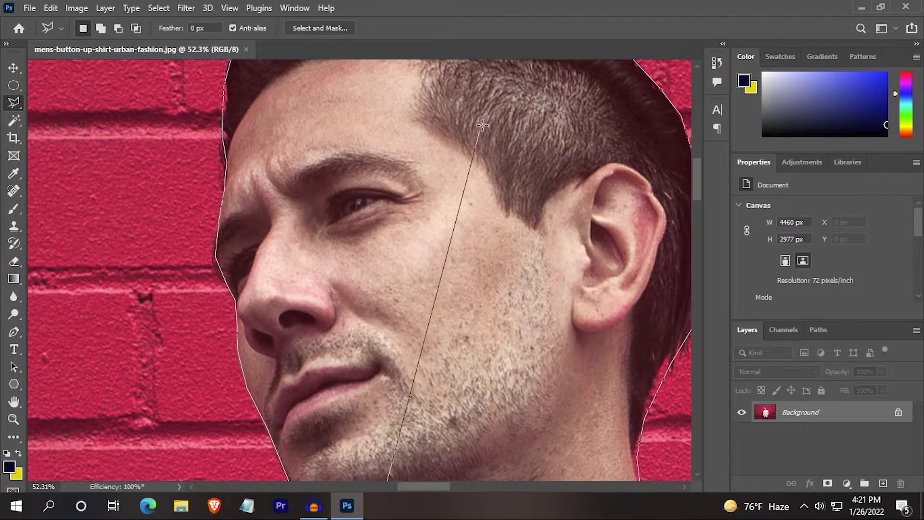
scroll(529, 289, down, 10)
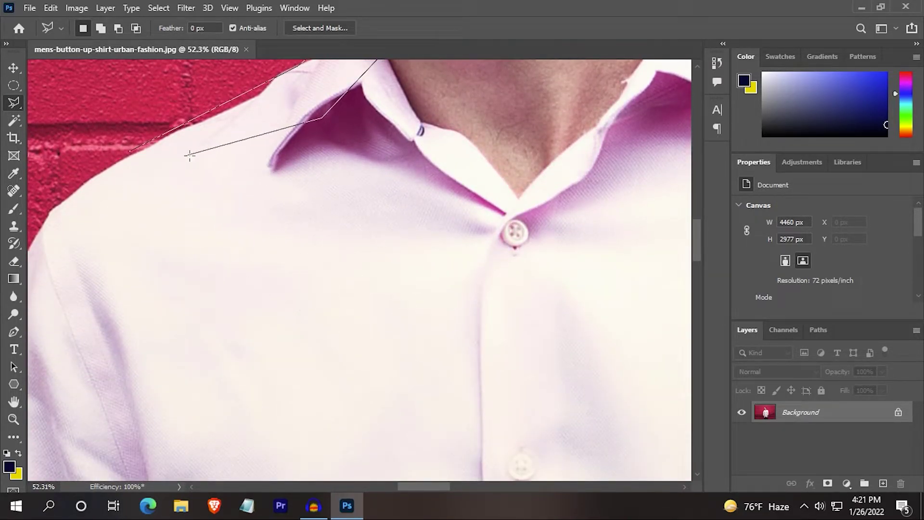
click(130, 153)
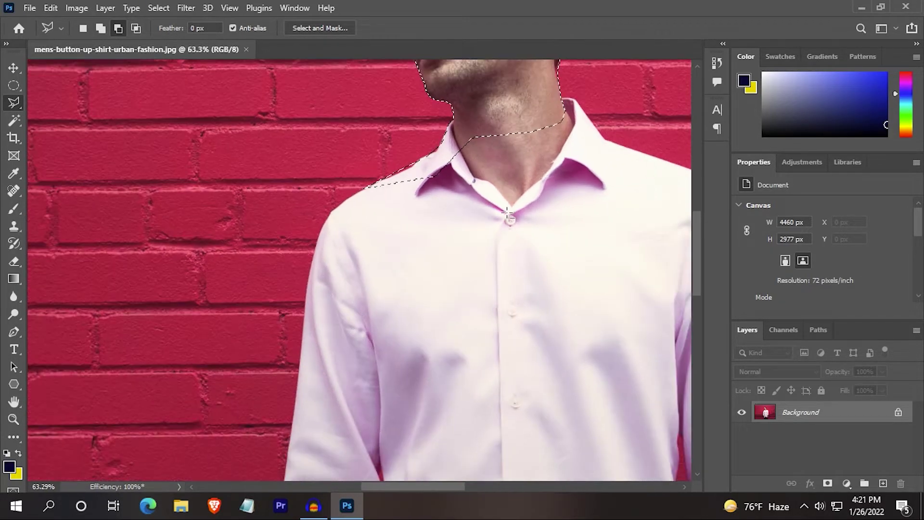
Pan to the face and open Select and Mask for the head selection
drag(700, 267, 697, 224)
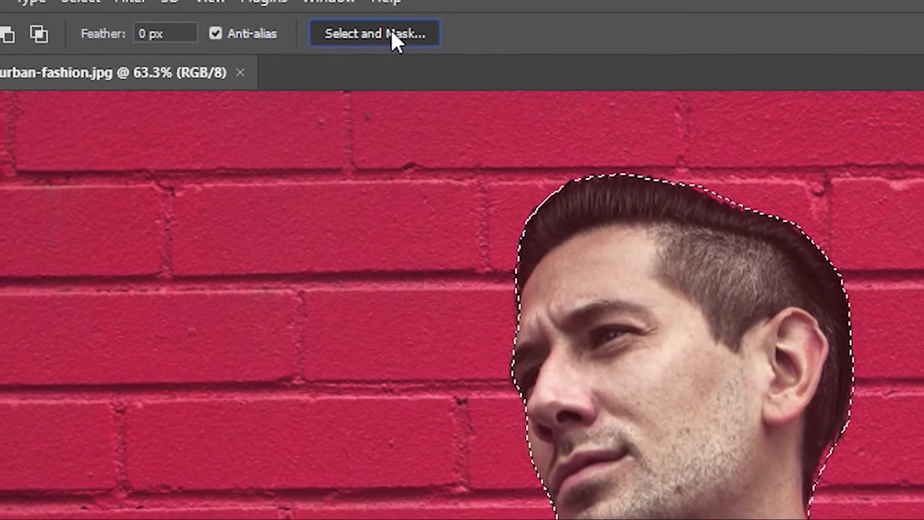
click(391, 33)
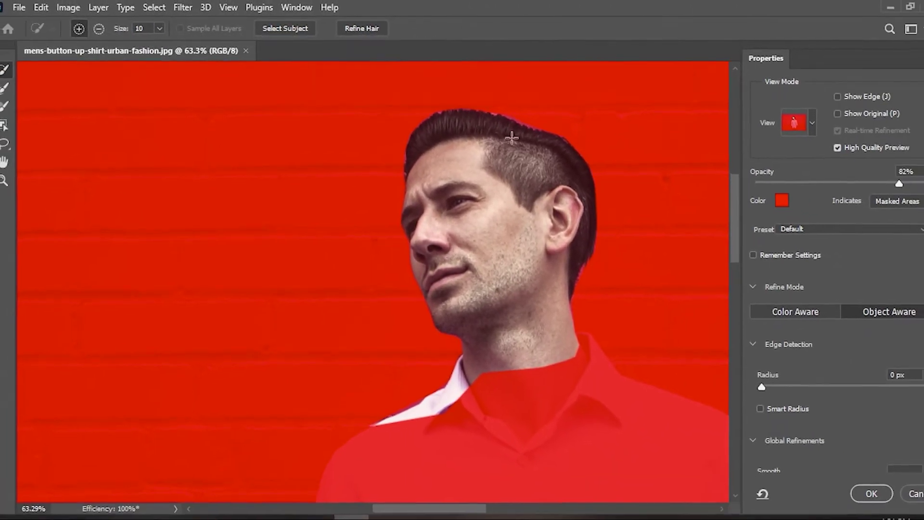
Keep the Overlay view mode and scroll down to the Output Settings
click(789, 119)
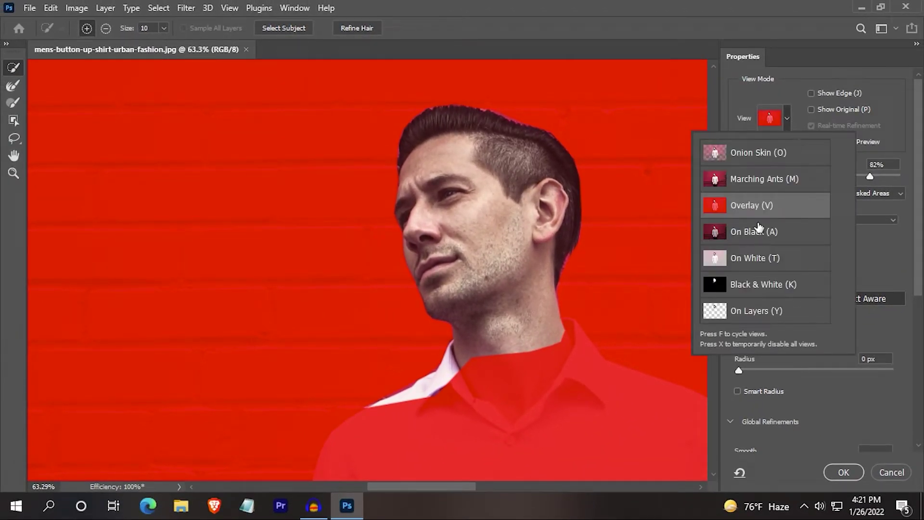
click(787, 120)
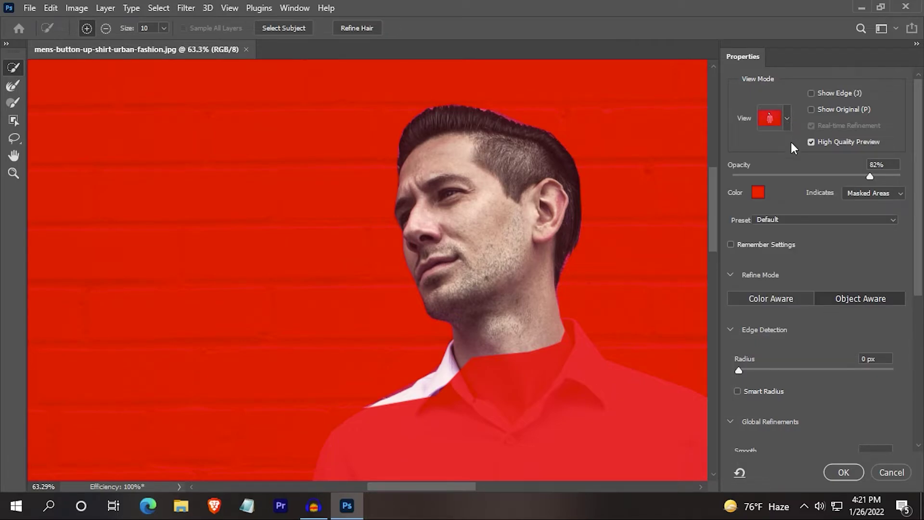
click(787, 119)
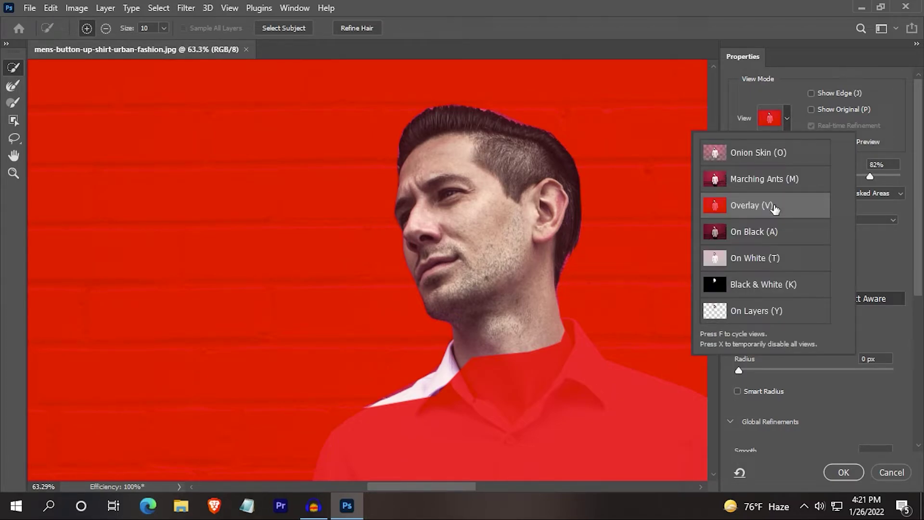
click(798, 117)
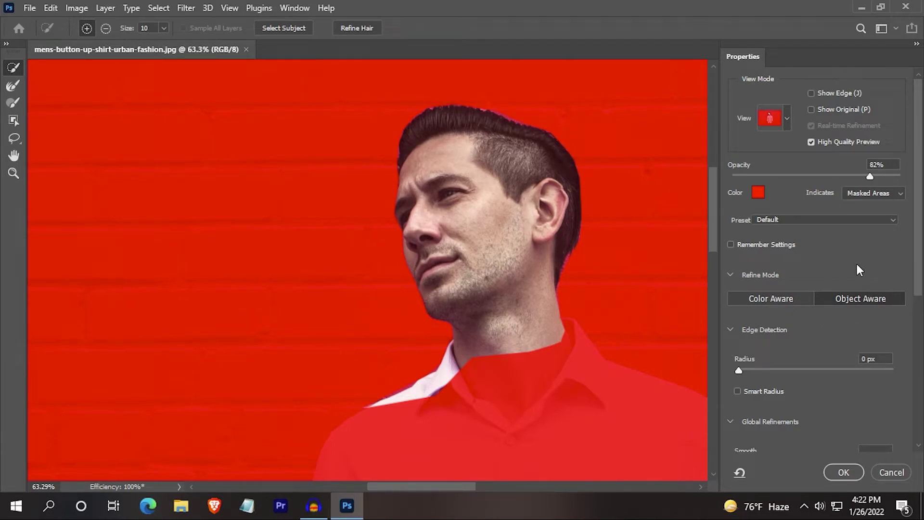
scroll(862, 271, down, 1)
scroll(839, 269, down, 1)
scroll(840, 269, down, 2)
scroll(839, 268, down, 2)
scroll(831, 291, down, 2)
scroll(847, 301, down, 1)
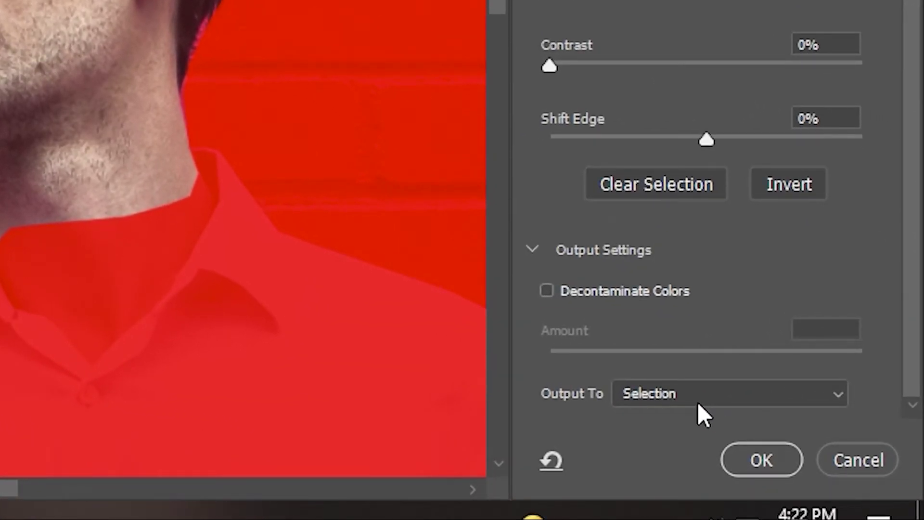
Output the refined selection To New Layer with Layer Mask and confirm with OK
click(669, 399)
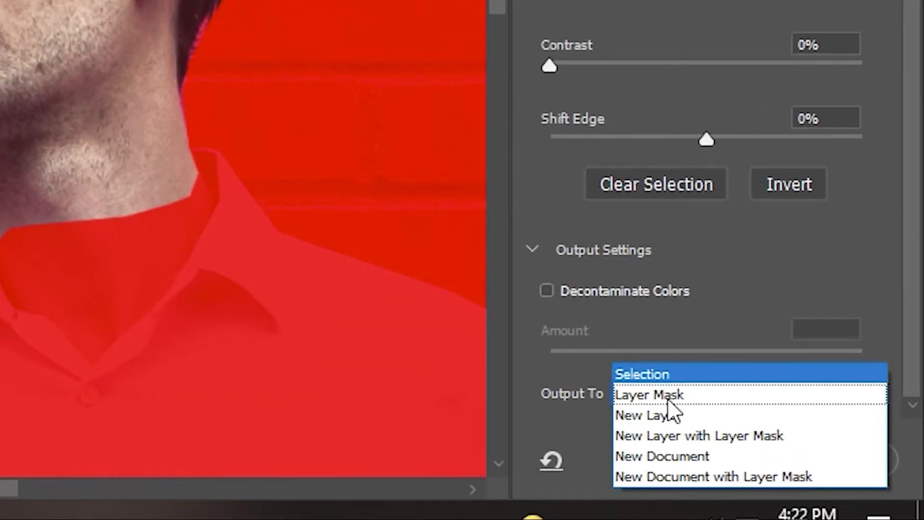
click(721, 445)
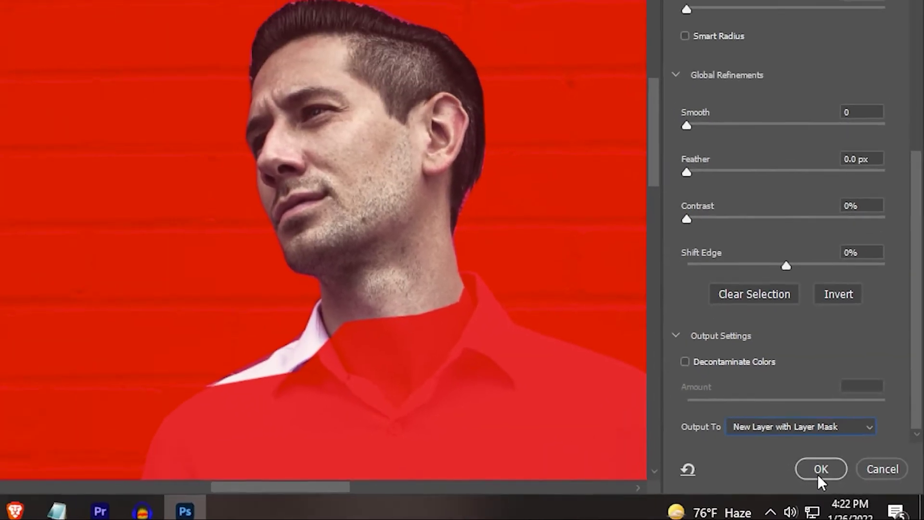
click(758, 465)
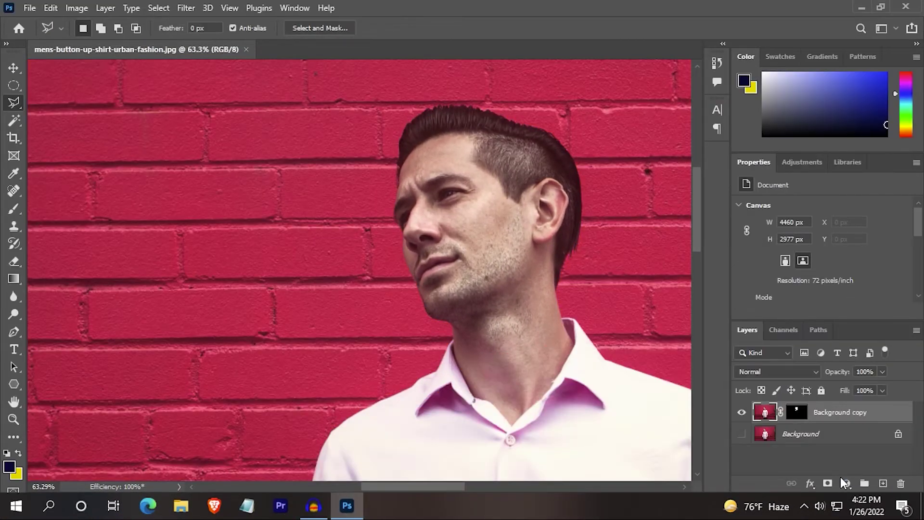
Move the masked head layer to a new spot on the canvas with the Move tool
click(15, 68)
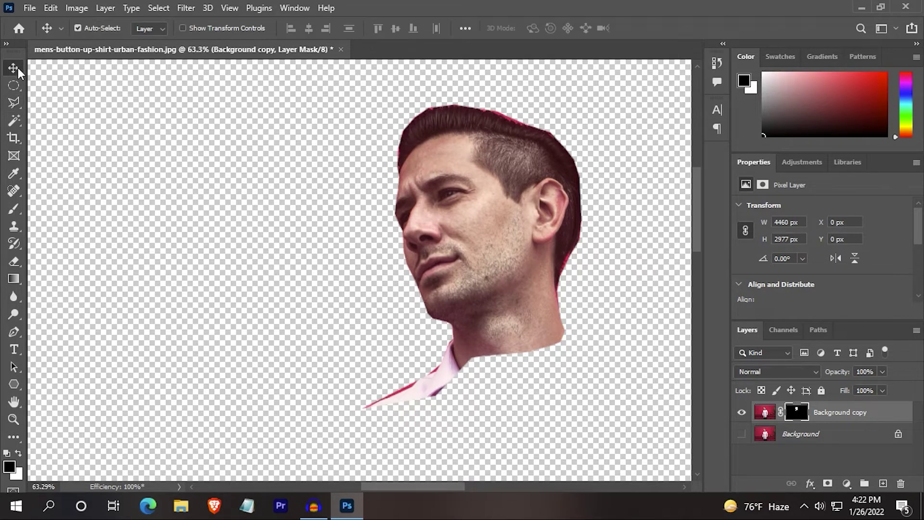
drag(469, 222, 344, 309)
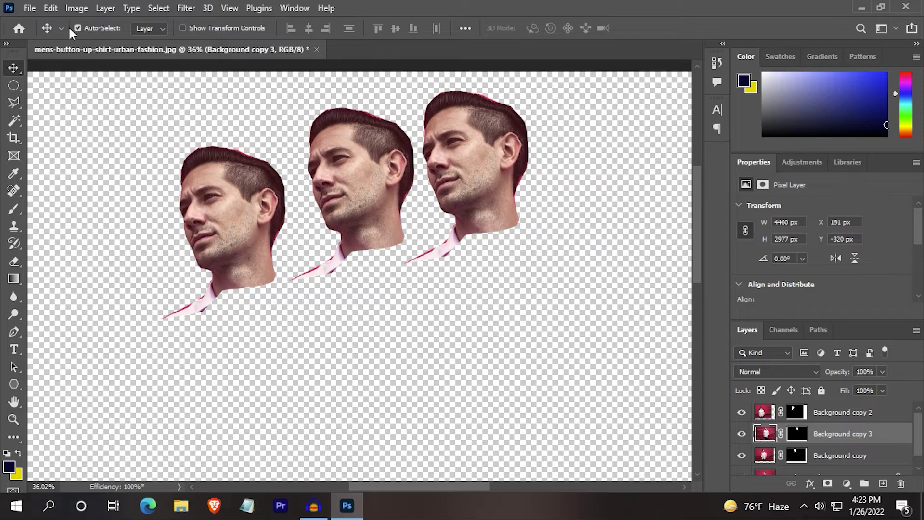
click(29, 11)
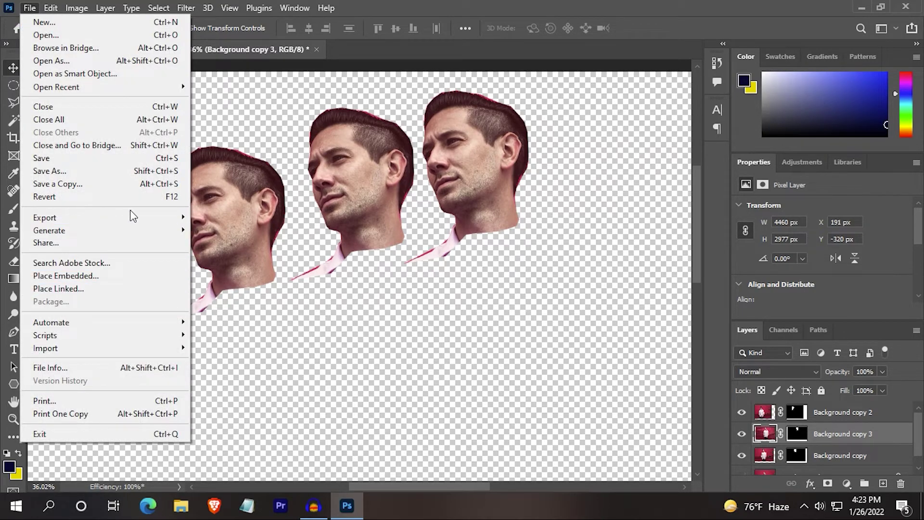
Open the Export As dialog from the File menu's export options
click(533, 233)
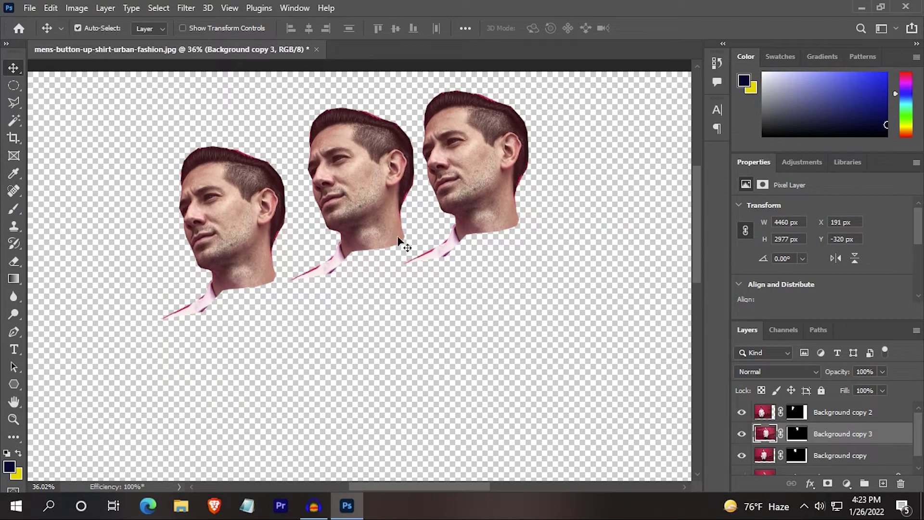
click(22, 13)
mouse_move(45, 218)
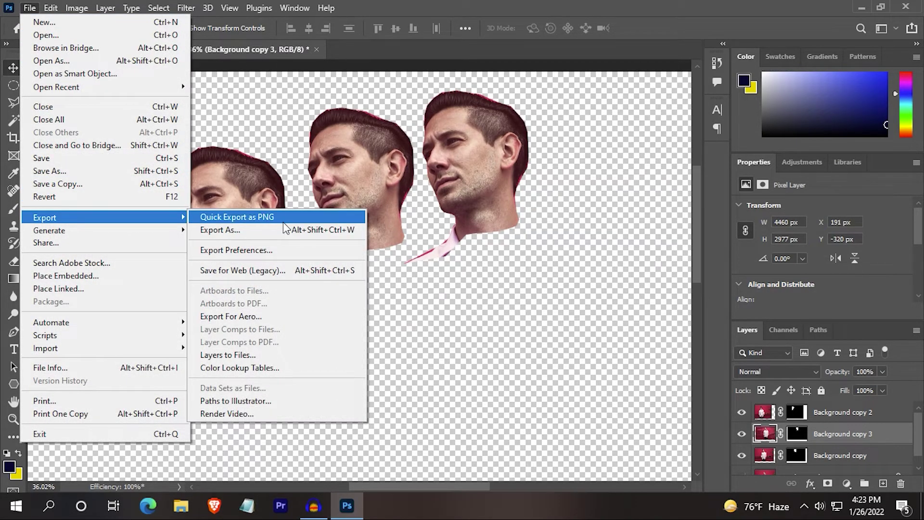
click(283, 229)
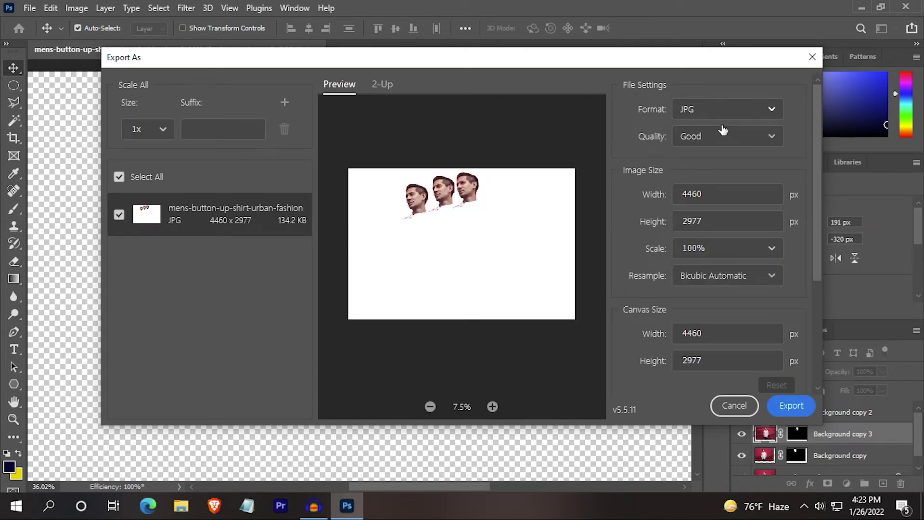
Export the image as a JPG at Great quality and save the file
click(727, 136)
click(722, 292)
click(791, 405)
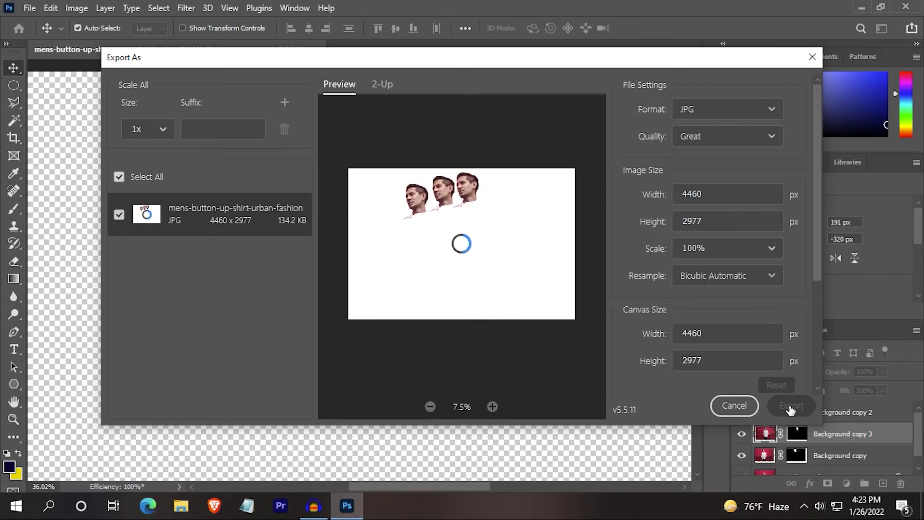
click(790, 406)
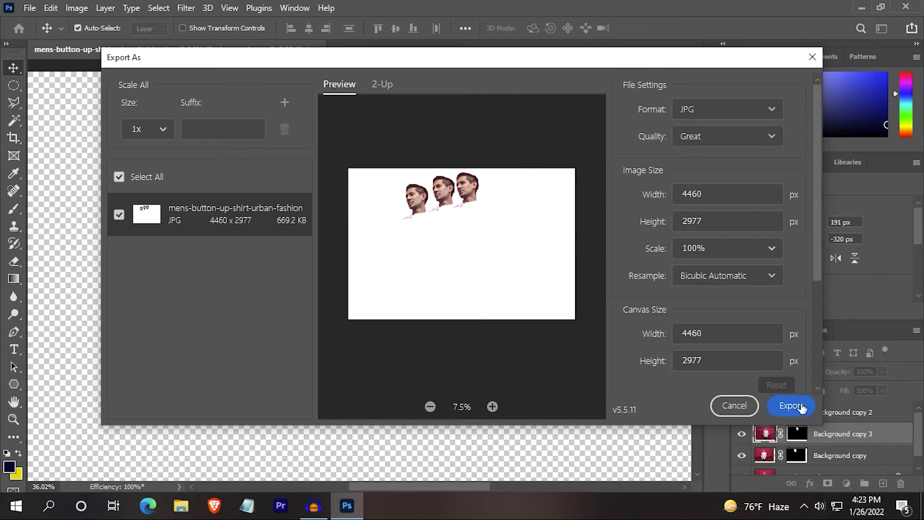
click(447, 361)
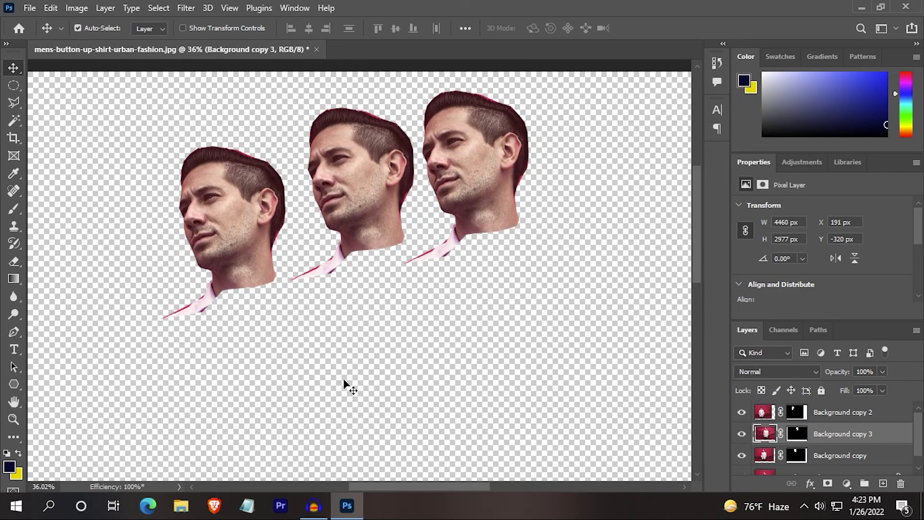
scroll(343, 378, up, 1)
scroll(340, 371, down, 1)
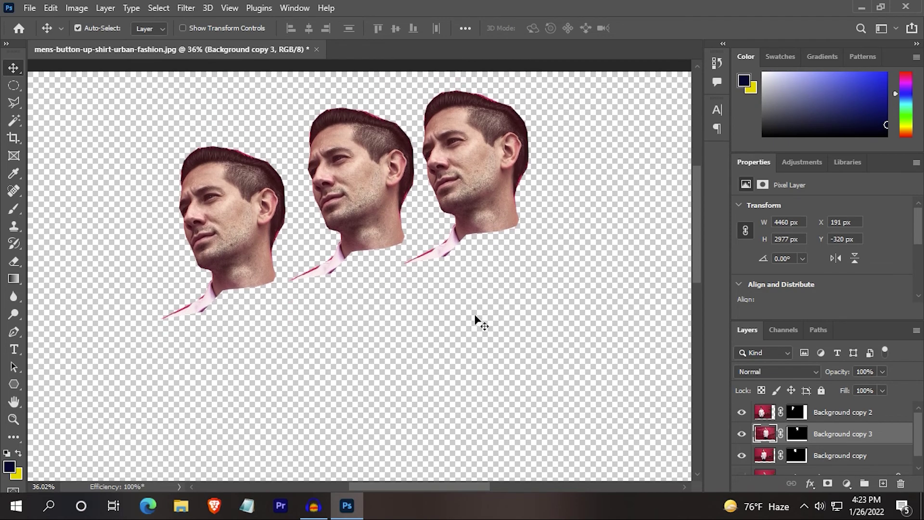